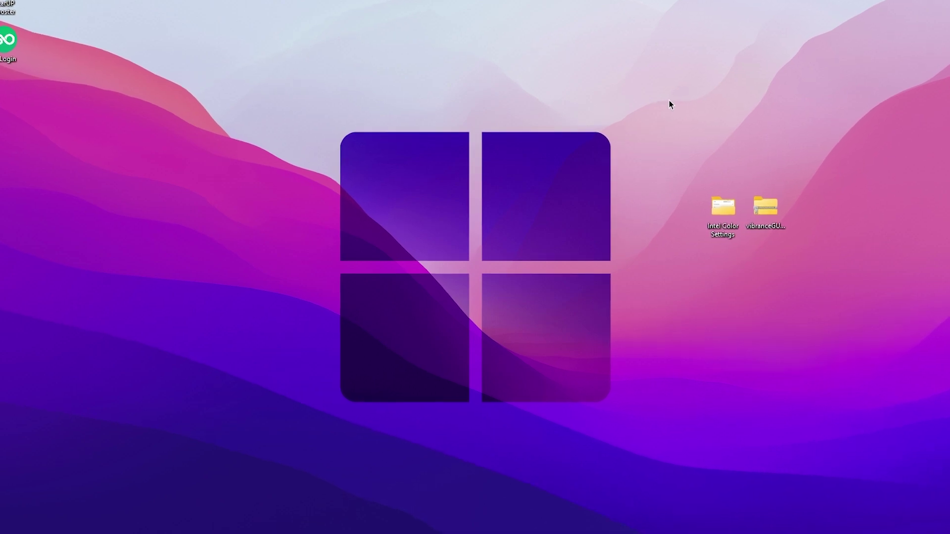
# Launch NVIDIA Control Panel from the desktop menu and show Adjust desktop colour settings (vibrance 70%)
pyautogui.rightClick(414, 118)
pyautogui.click(452, 287)
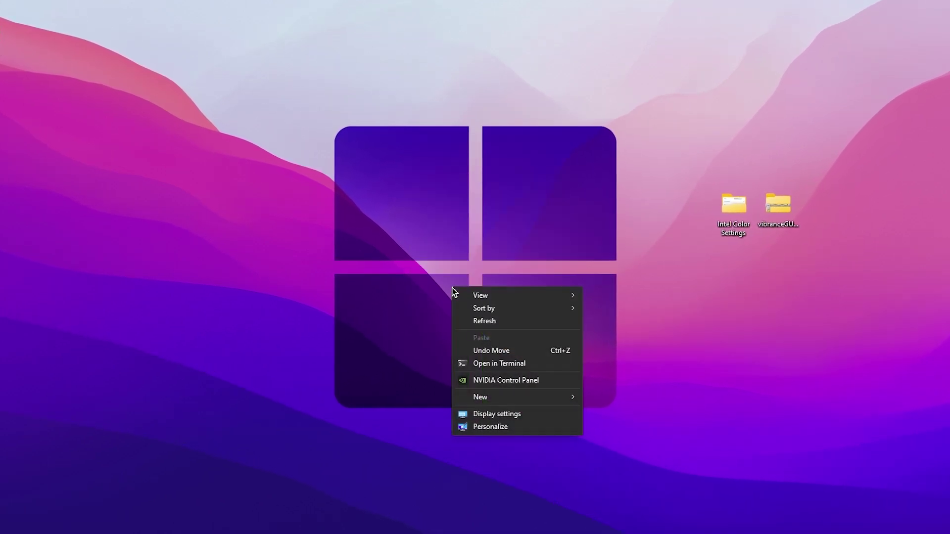
pyautogui.click(490, 381)
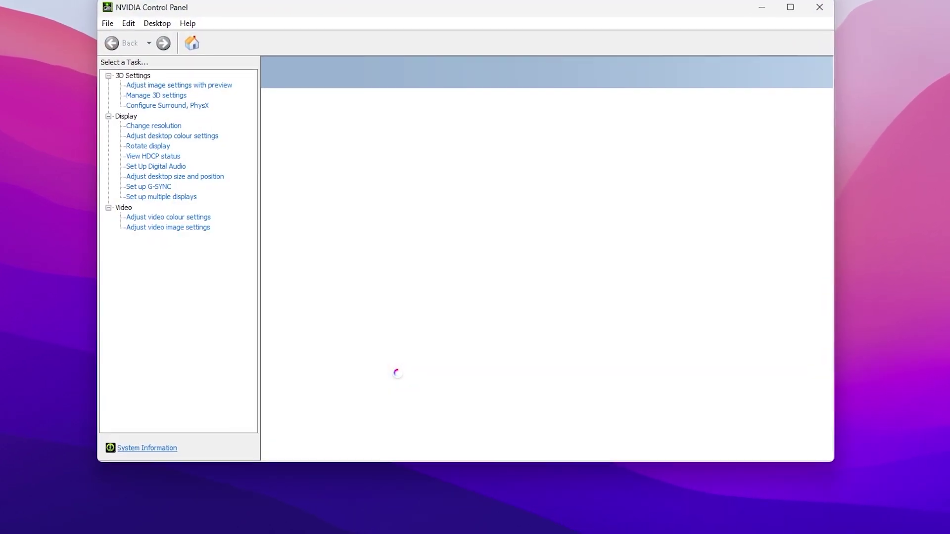
pyautogui.click(138, 177)
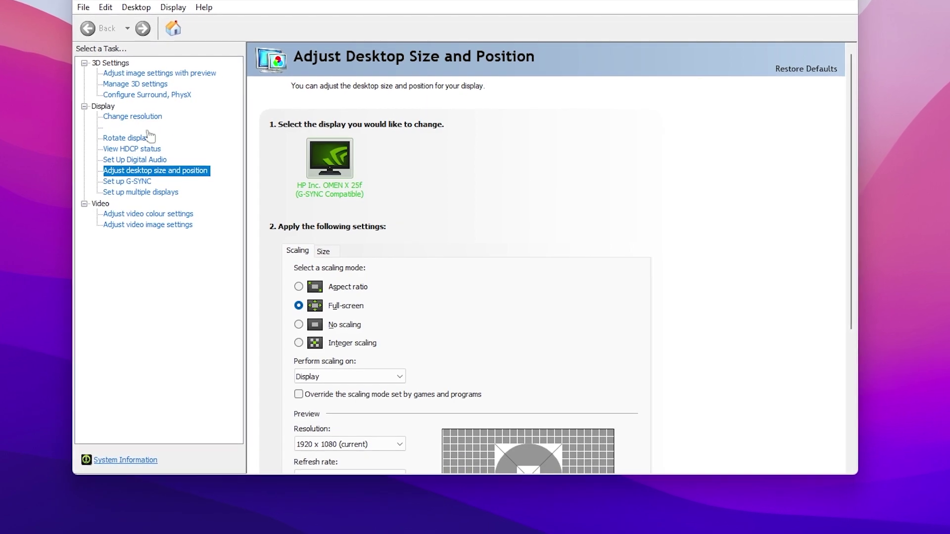
pyautogui.click(113, 127)
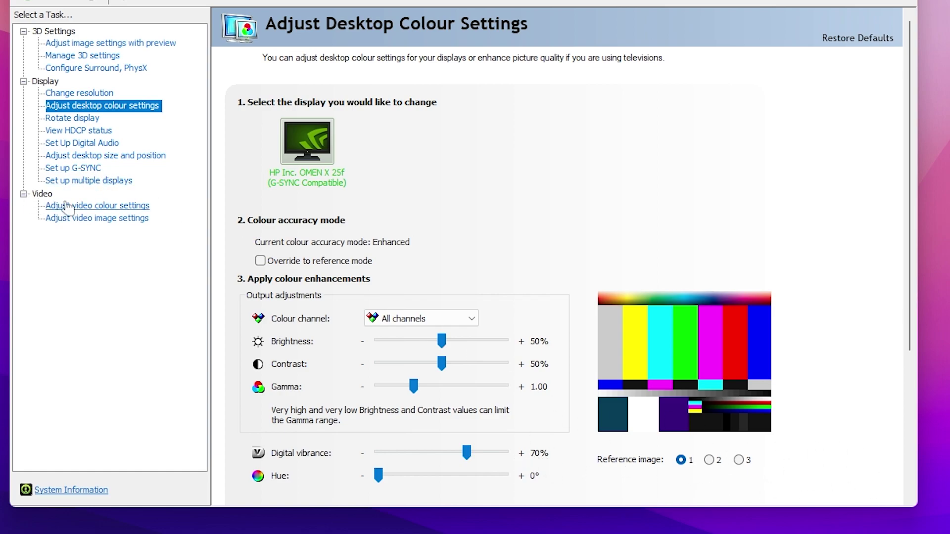
# Switch video colour to NVIDIA settings with Full (0-255) dynamic range, then apply and keep it
pyautogui.click(97, 207)
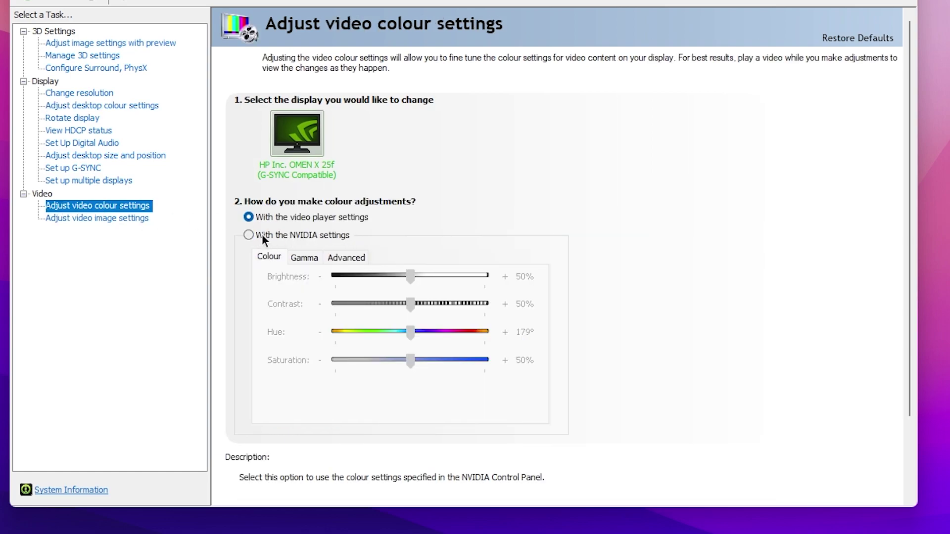
pyautogui.click(258, 238)
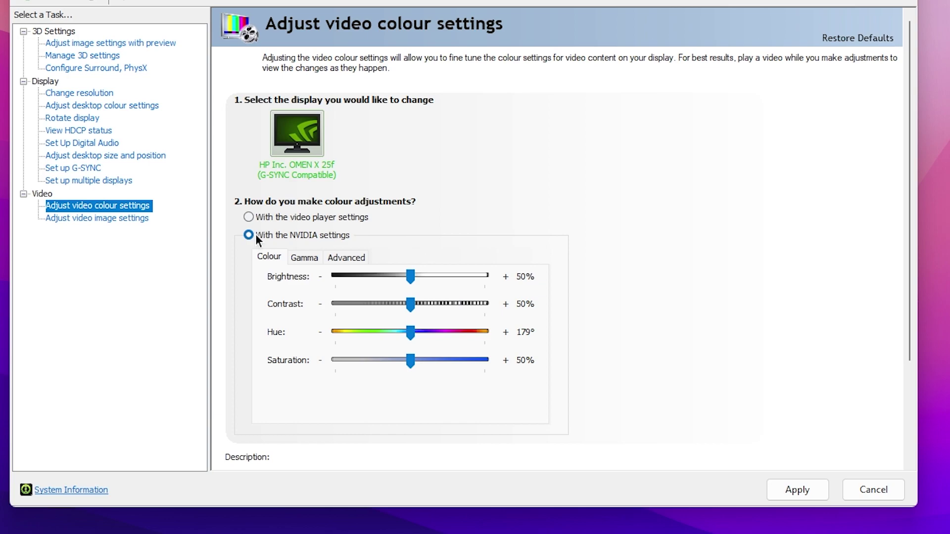
pyautogui.click(356, 260)
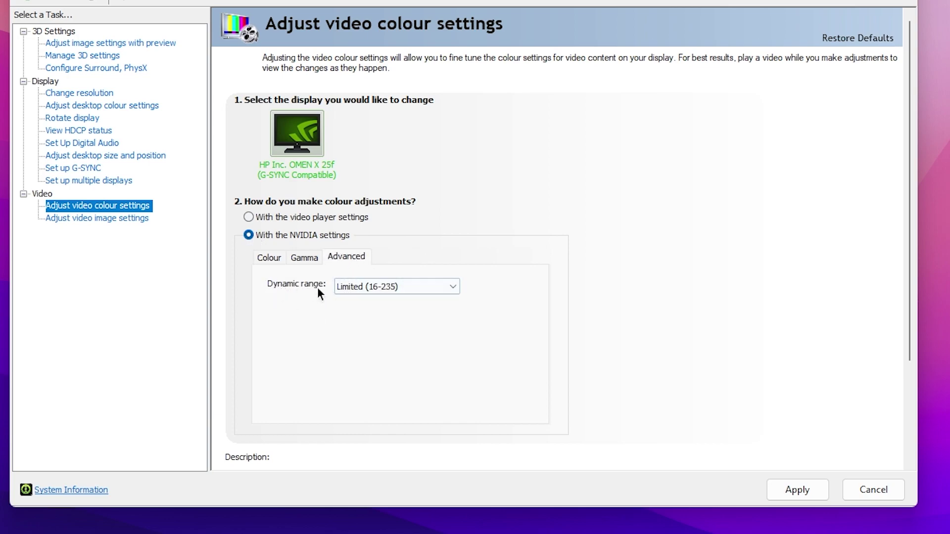
pyautogui.click(385, 287)
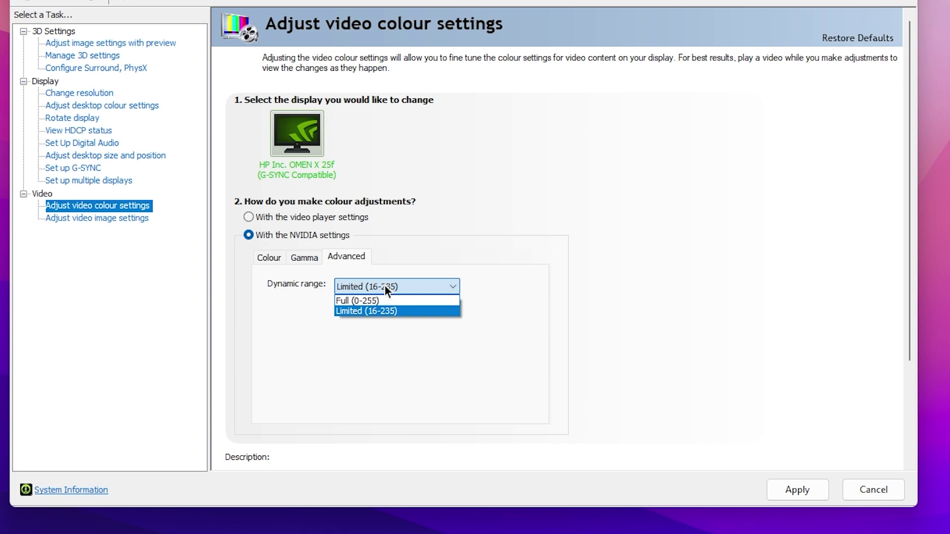
pyautogui.click(351, 301)
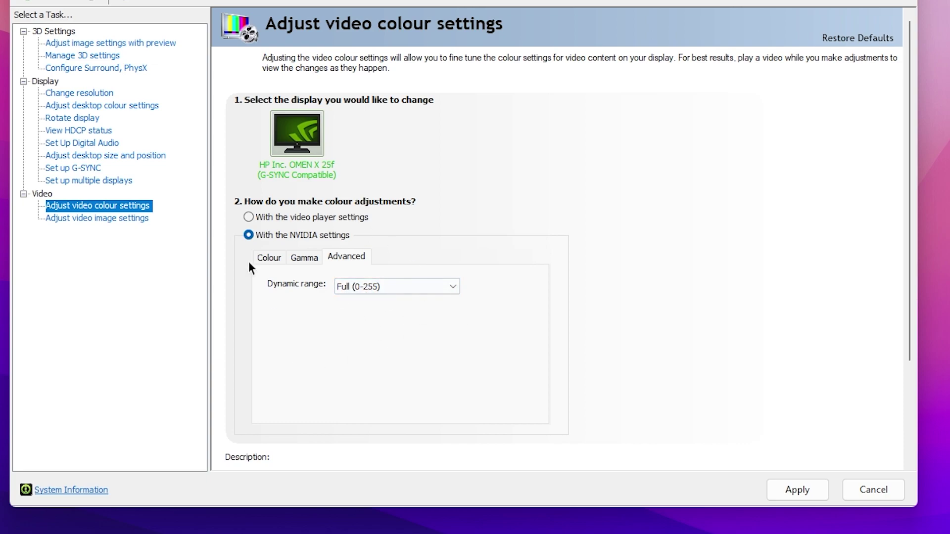
pyautogui.click(798, 490)
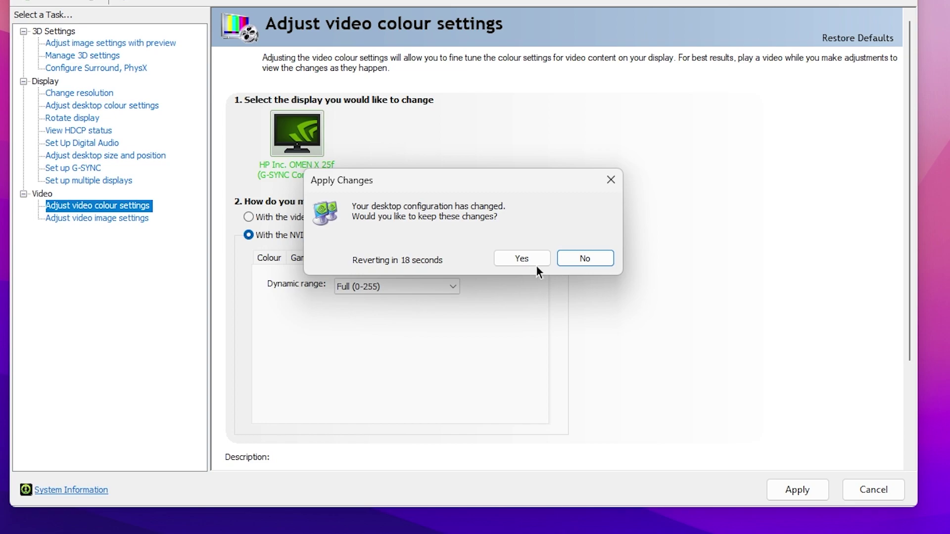
pyautogui.click(521, 258)
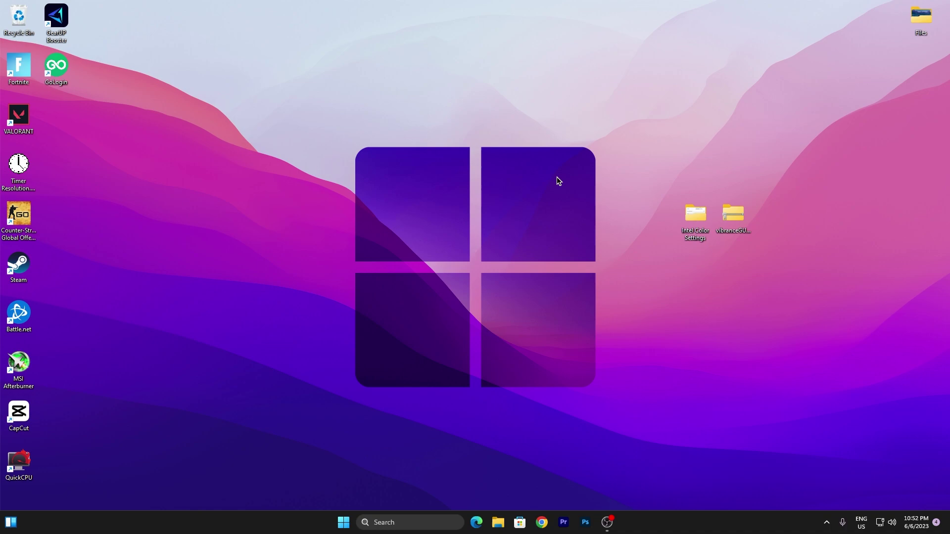
# Launch Intel Graphics Command Center by searching 'inte' and view its Display Color page
pyautogui.click(403, 520)
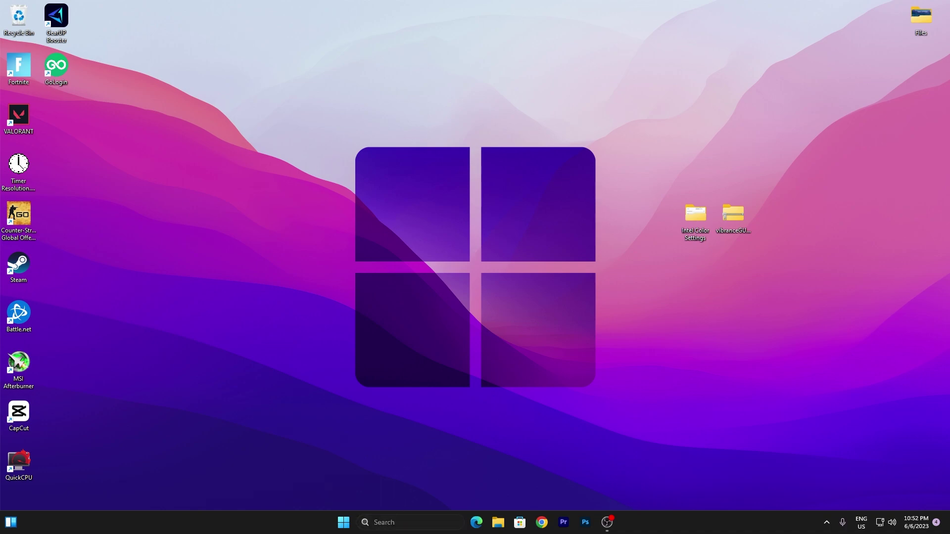
pyautogui.write('inte')
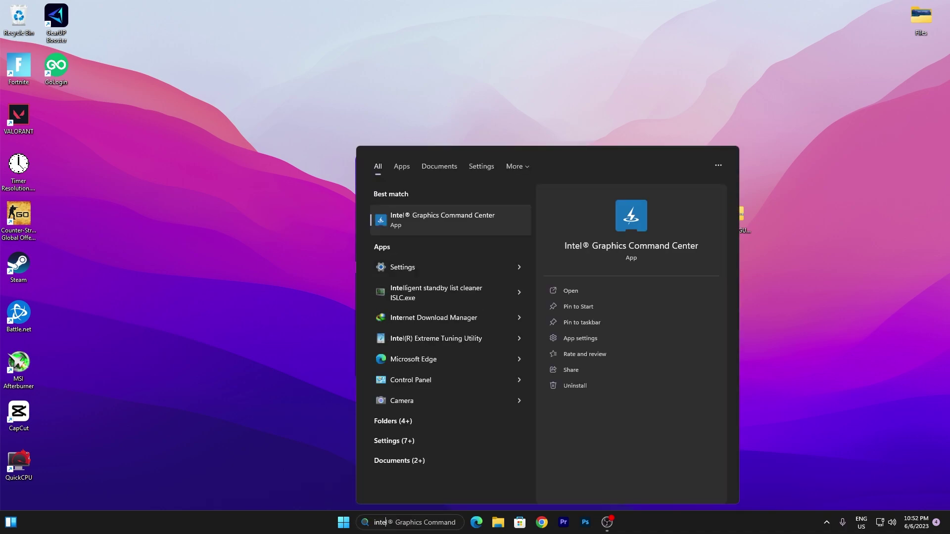
pyautogui.press('Return')
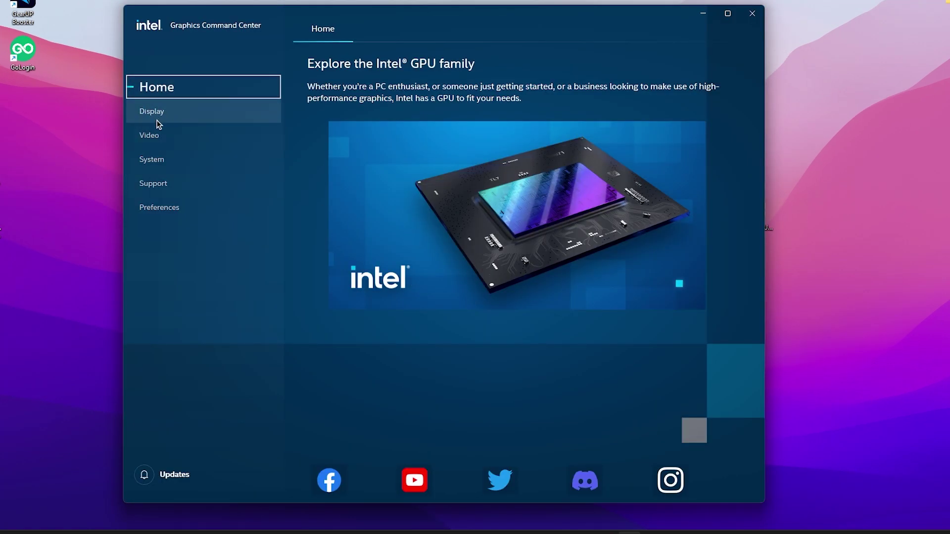
pyautogui.click(168, 117)
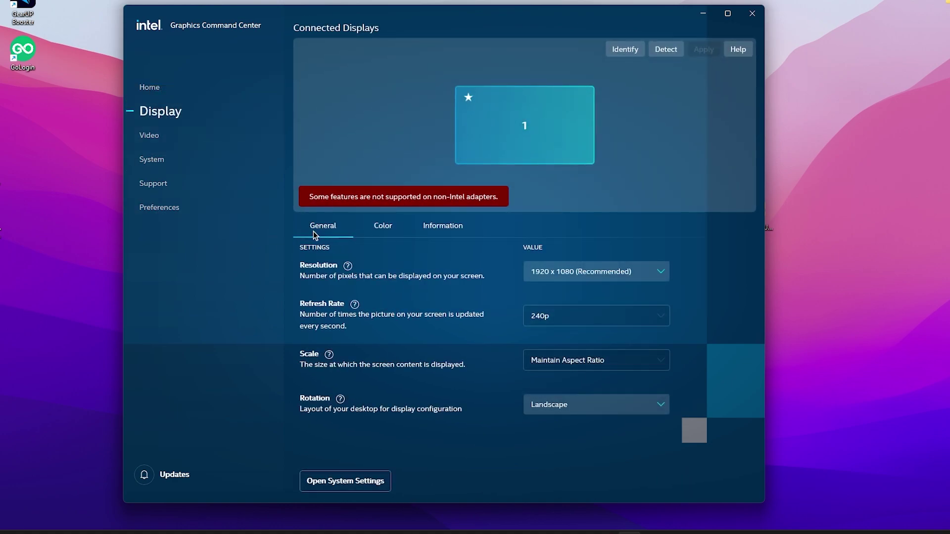
pyautogui.click(387, 231)
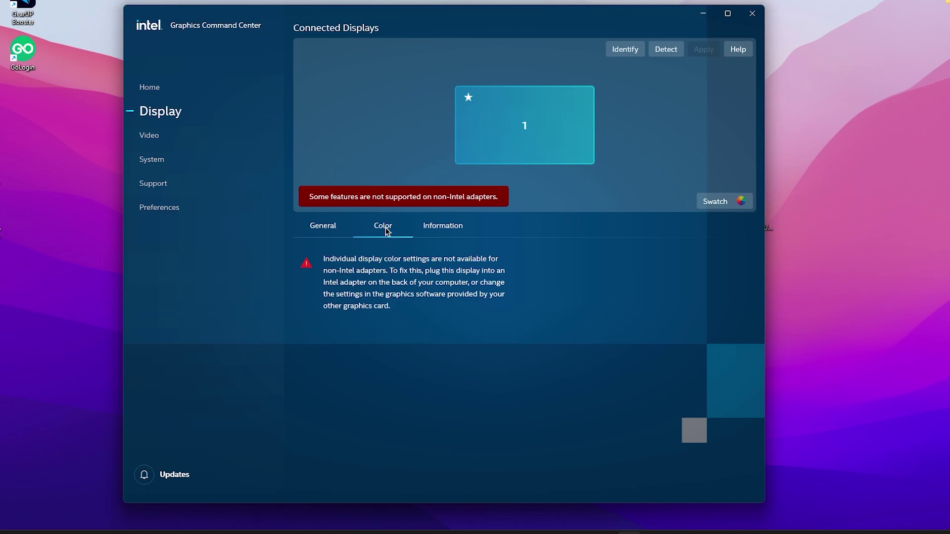
# Minimize Intel Graphics Command Center and open 1.png from the Intel Color Settings folder
pyautogui.click(696, 20)
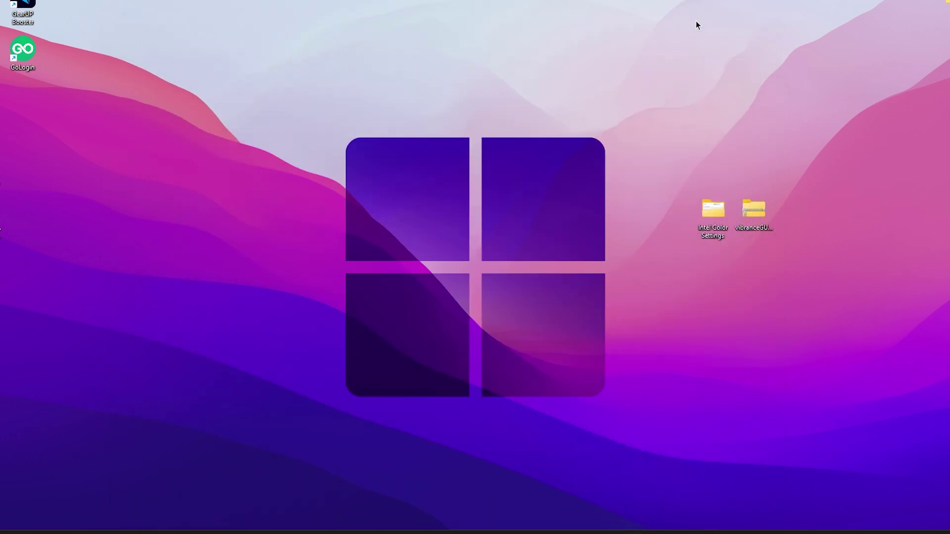
pyautogui.doubleClick(714, 224)
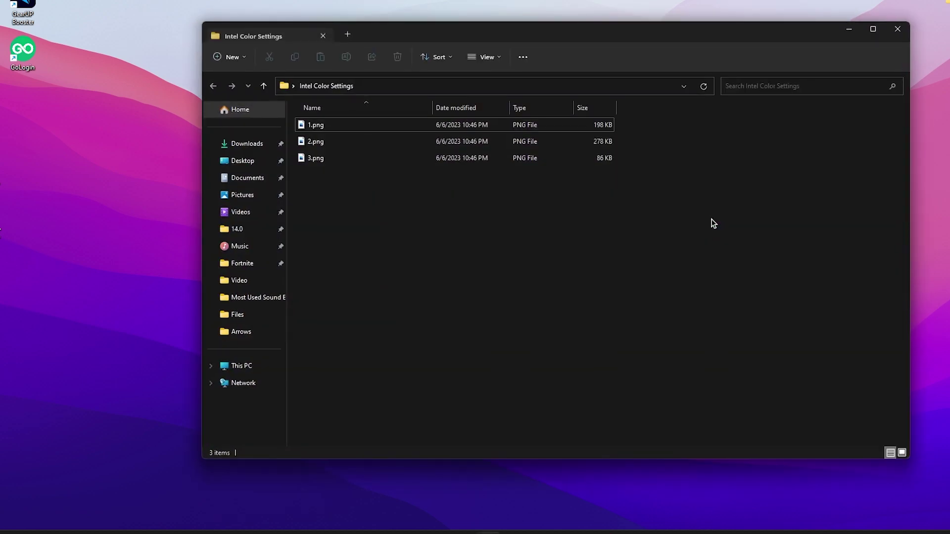
pyautogui.click(379, 123)
pyautogui.doubleClick(379, 123)
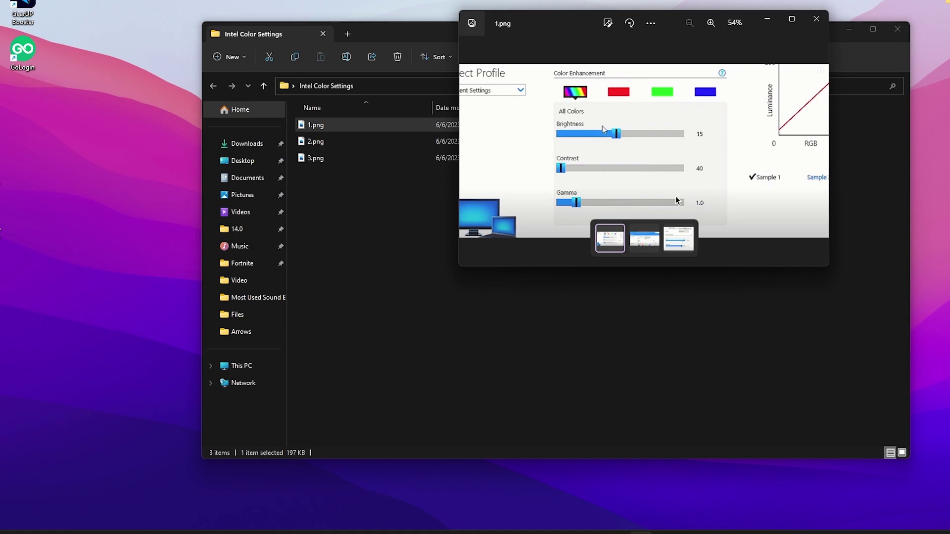
# Page through 2.png and 3.png in Photos, then close the viewer
pyautogui.click(646, 243)
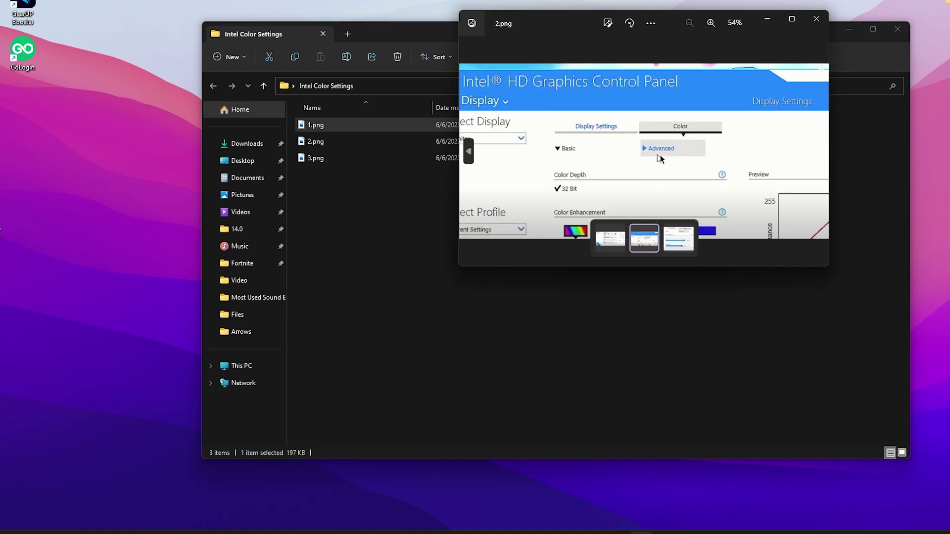
pyautogui.click(679, 243)
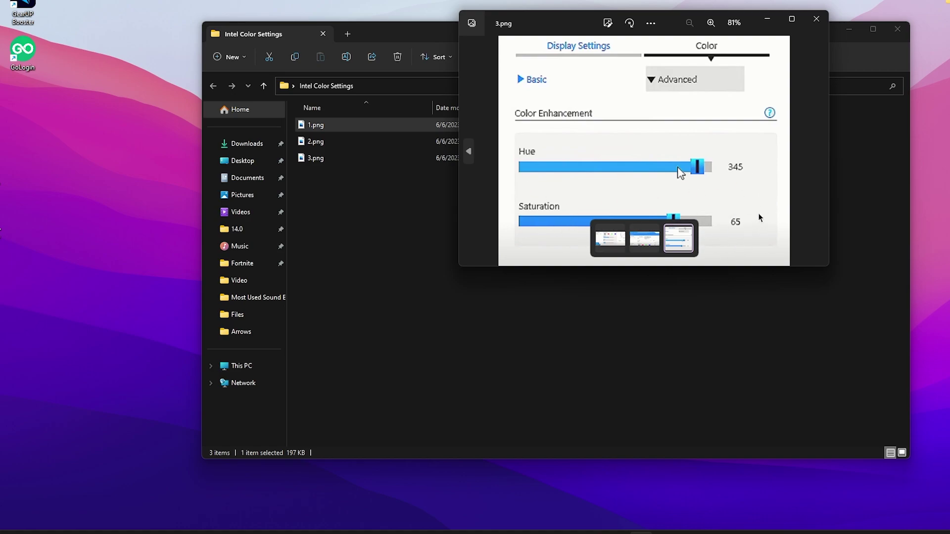
pyautogui.click(816, 18)
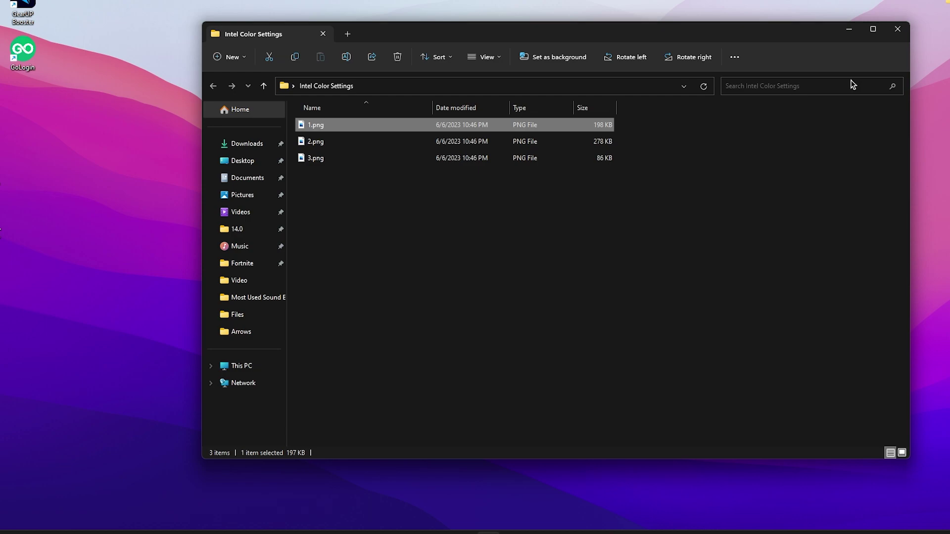
# Copy vibranceGUI.exe out of vibranceGUI.zip onto the desktop beside the Intel Color Settings folder
pyautogui.click(897, 30)
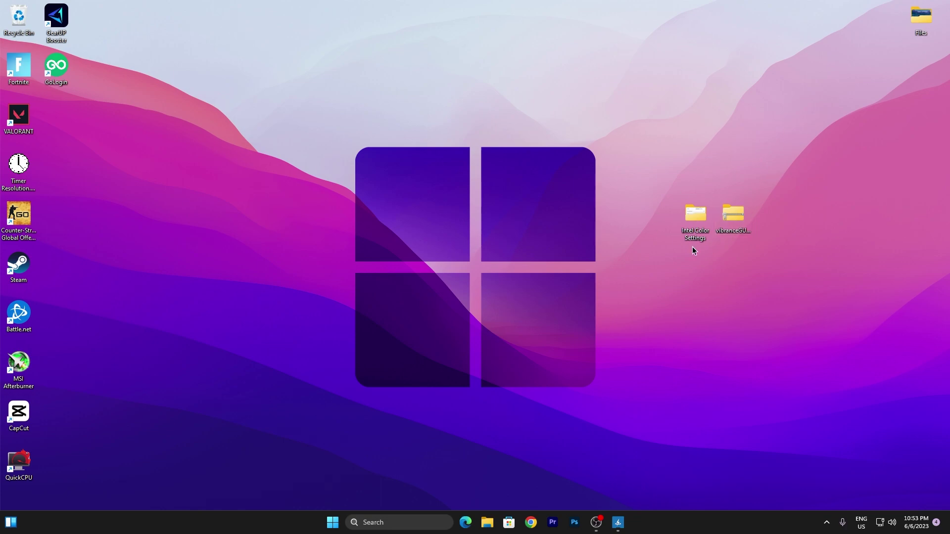
pyautogui.doubleClick(735, 218)
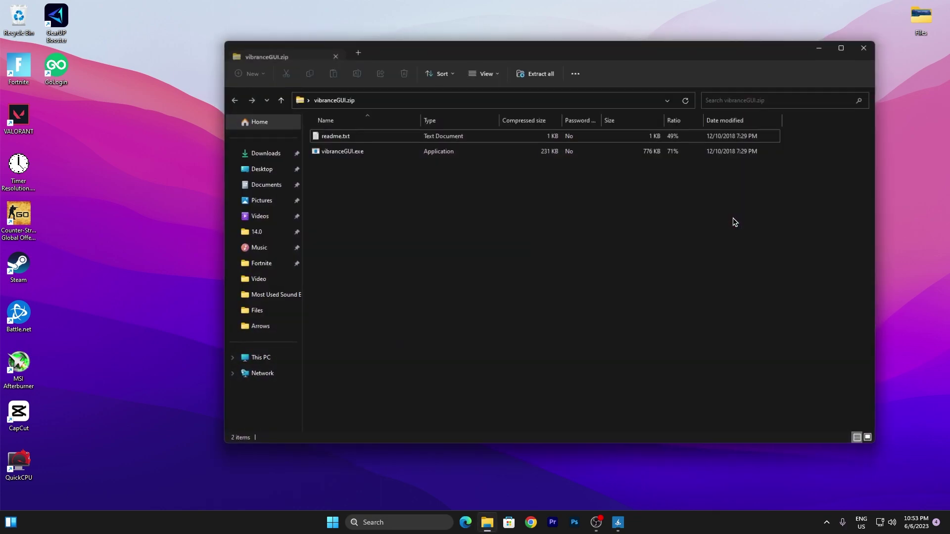
pyautogui.moveTo(335, 153); pyautogui.dragTo(149, 177)
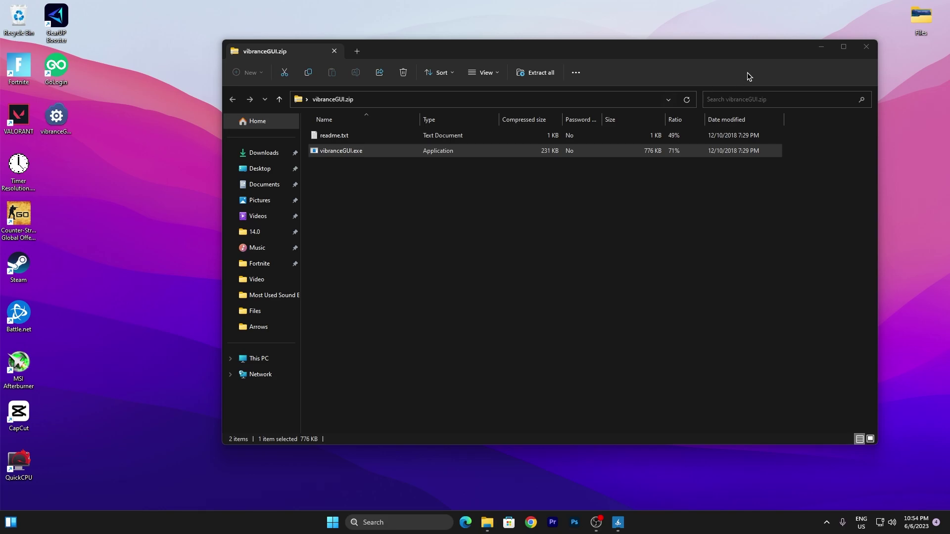
pyautogui.click(867, 47)
pyautogui.moveTo(56, 115); pyautogui.dragTo(659, 219)
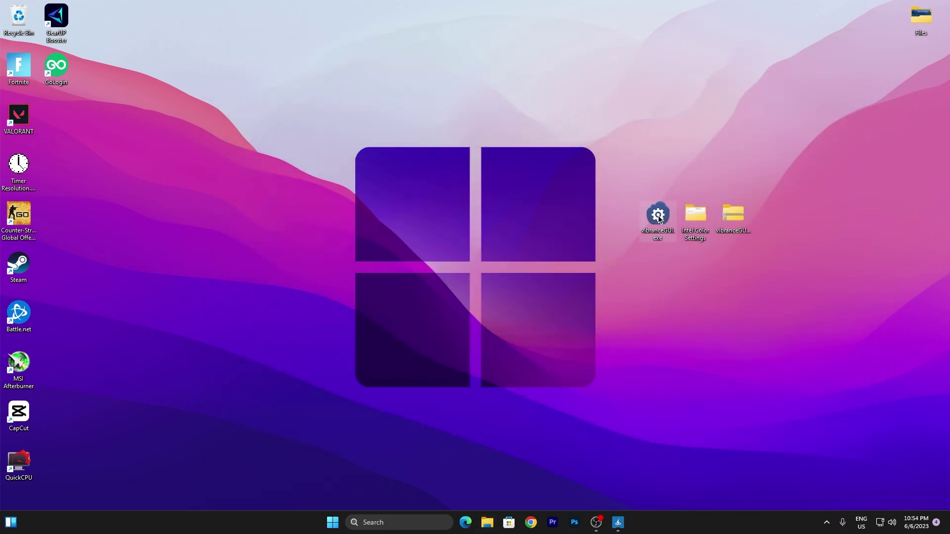
# Launch vibranceGUI, start adding a program manually, and browse to C:\Riot Games\VALORANT
pyautogui.doubleClick(660, 219)
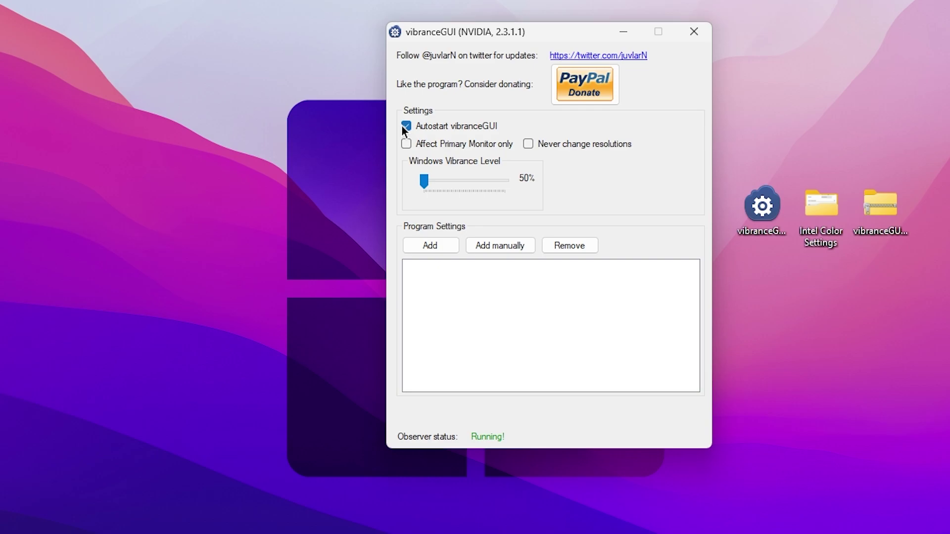
pyautogui.click(500, 245)
pyautogui.scroll(-3, 494, 248)
pyautogui.click(433, 341)
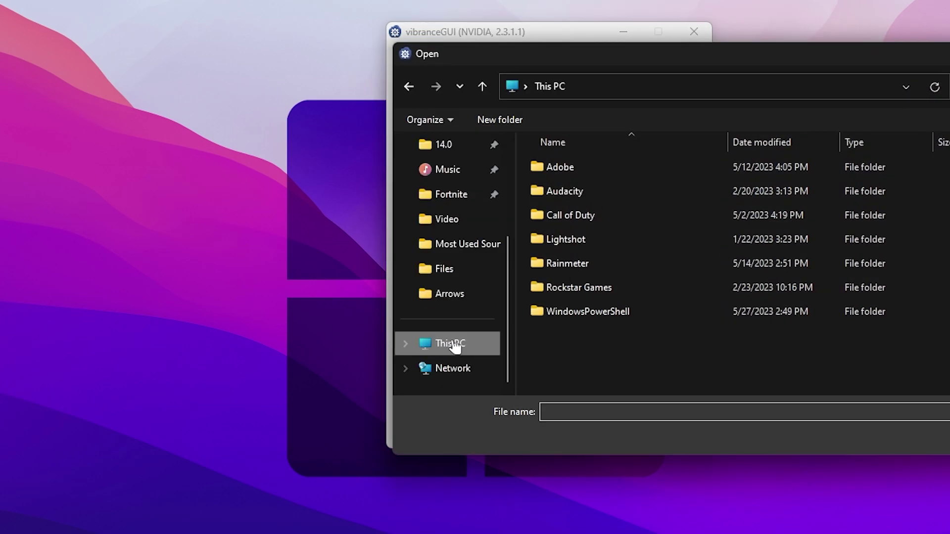
pyautogui.doubleClick(621, 186)
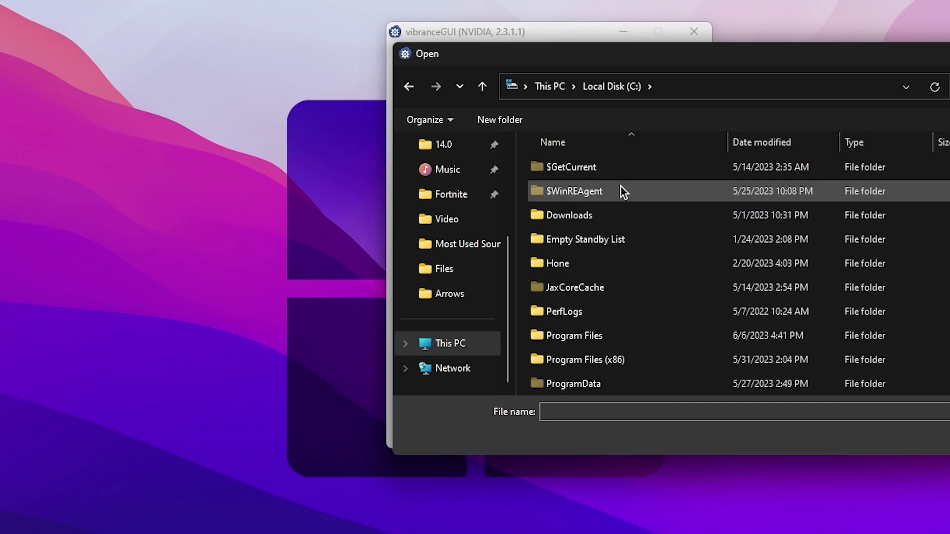
pyautogui.scroll(-4, 589, 223)
pyautogui.doubleClick(569, 192)
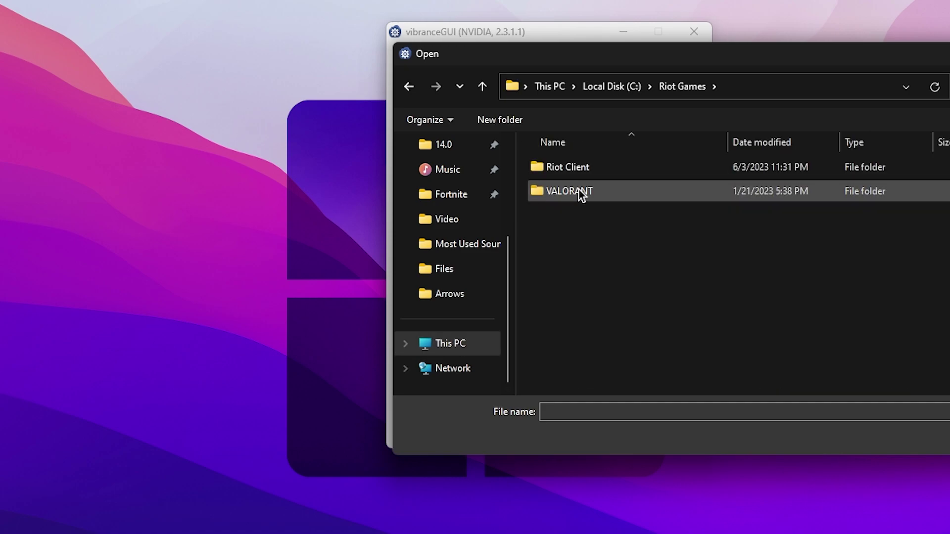
pyautogui.doubleClick(588, 192)
# Add VALORANT-Win64-Shipping.exe from live\ShooterGame\Binaries\Win64 as a program
pyautogui.doubleClick(560, 167)
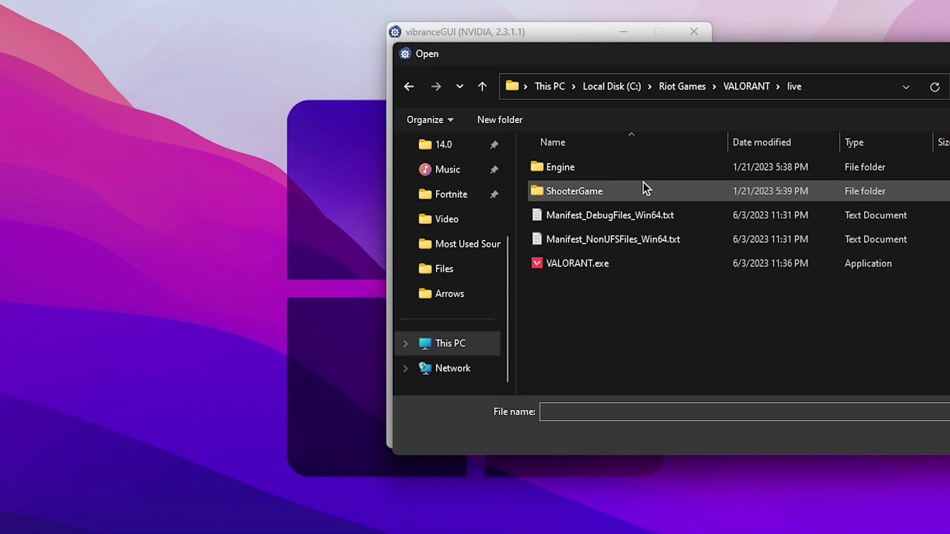
pyautogui.doubleClick(585, 191)
pyautogui.doubleClick(601, 171)
pyautogui.click(576, 168)
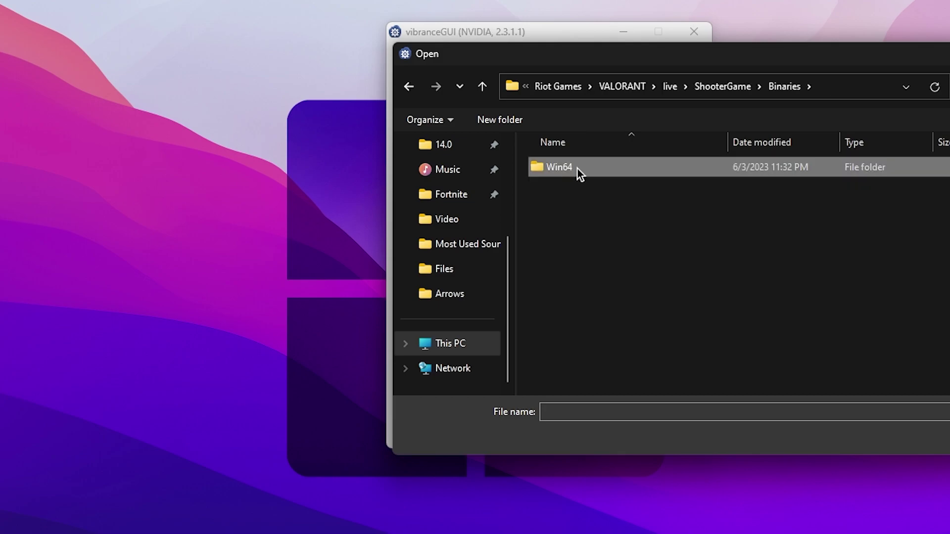
pyautogui.doubleClick(577, 169)
pyautogui.scroll(-10, 594, 227)
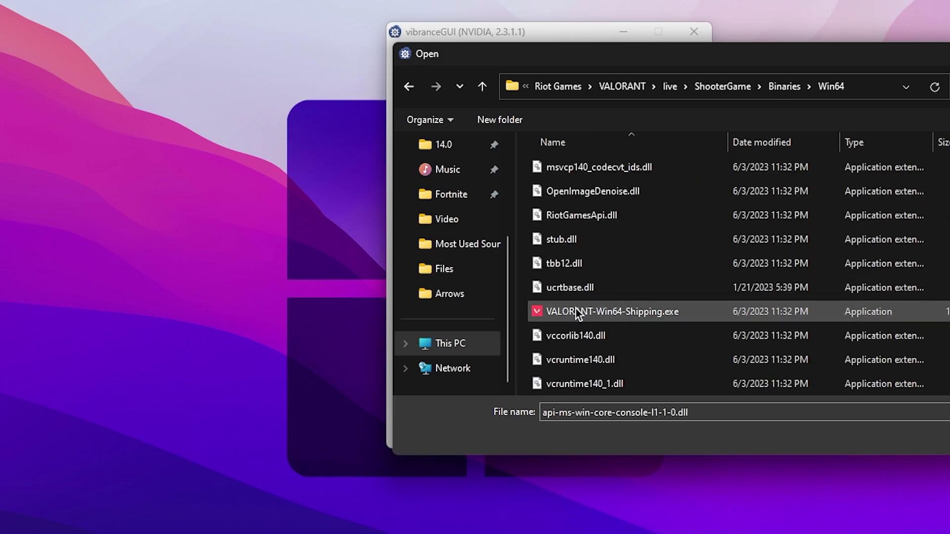
pyautogui.click(661, 312)
pyautogui.press('Return')
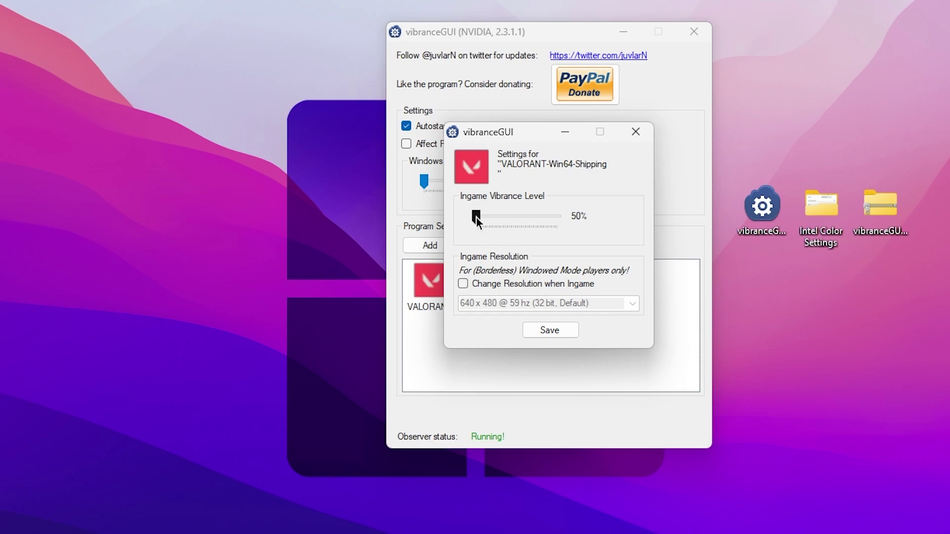
# Raise VALORANT's in-game vibrance to 72%, save, and minimize vibranceGUI
pyautogui.moveTo(477, 221); pyautogui.dragTo(516, 229)
pyautogui.click(551, 330)
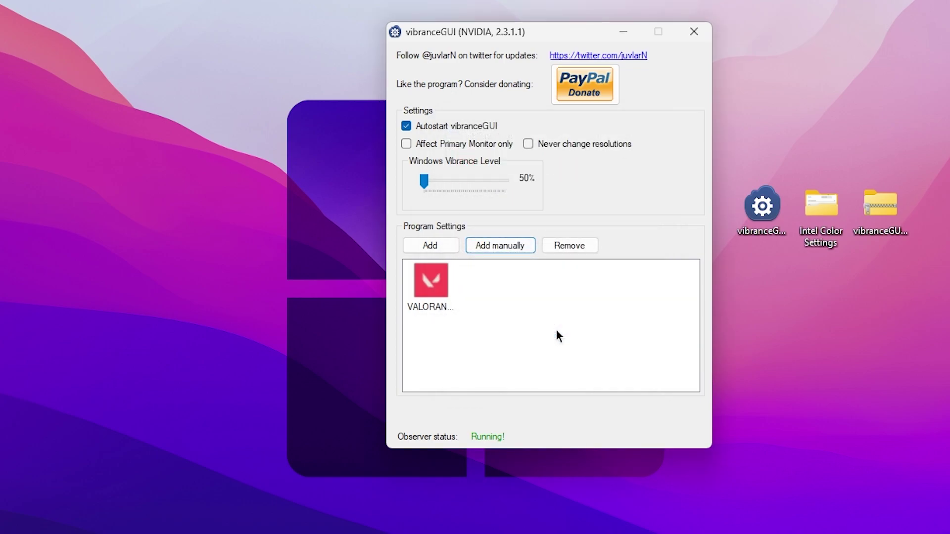
pyautogui.click(624, 31)
pyautogui.click(827, 523)
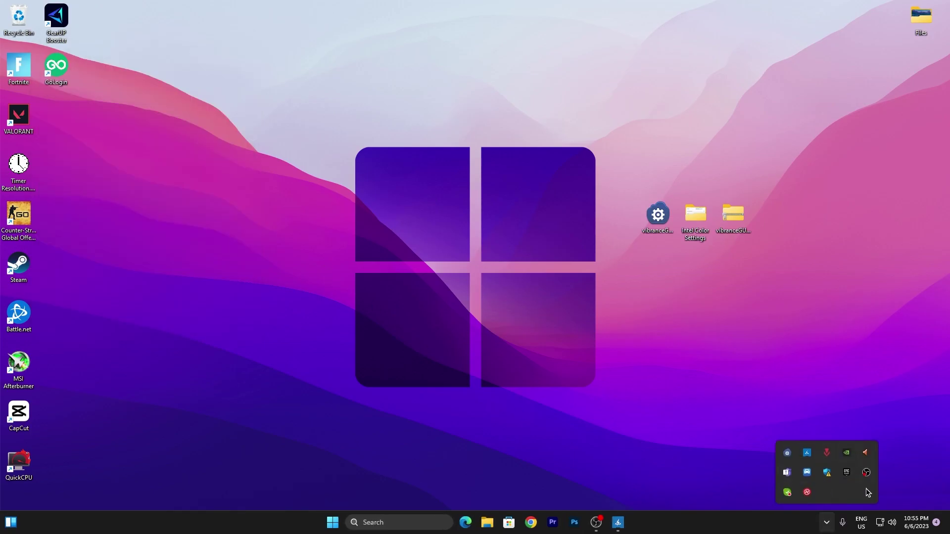
pyautogui.click(826, 523)
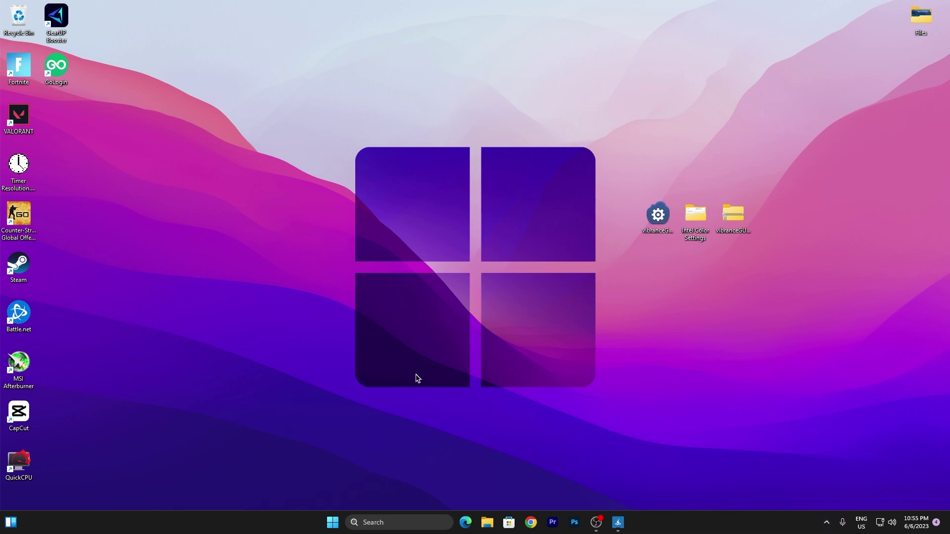